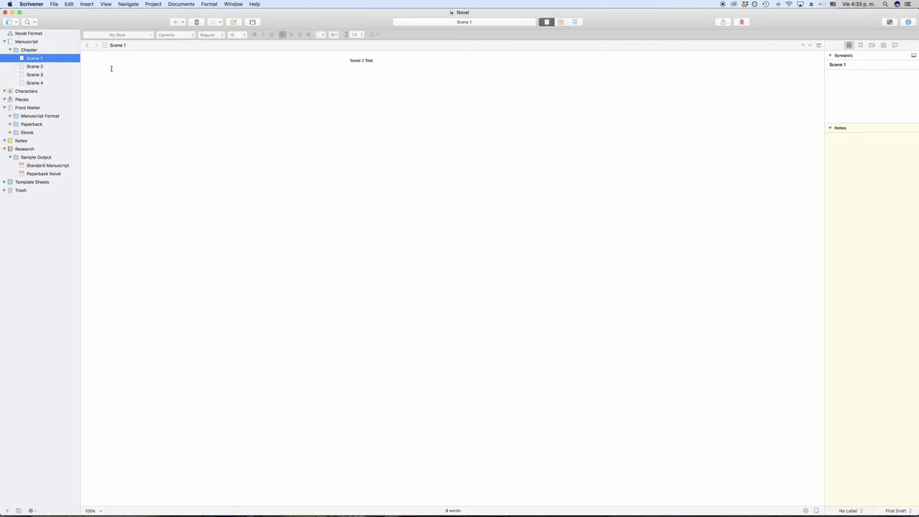
Browse Scenes 2, 3 and 4 in the Binder, then return to Scene 1
click(38, 67)
click(38, 74)
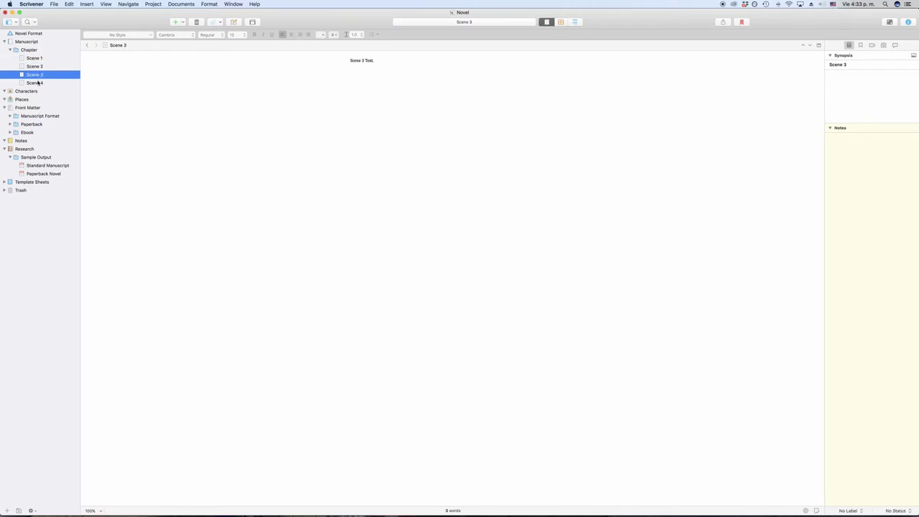
click(38, 84)
click(38, 60)
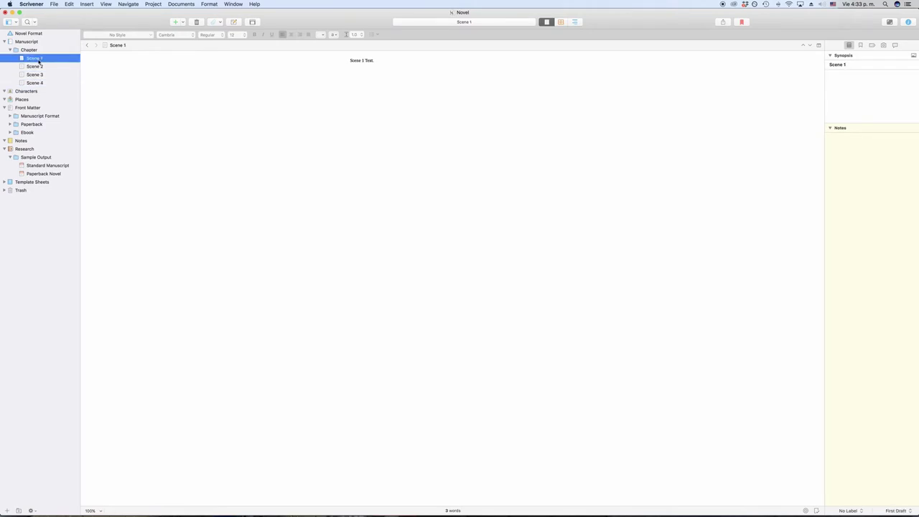
Set the editor zoom to 200% for Scene 1's text
drag(429, 86, 289, 60)
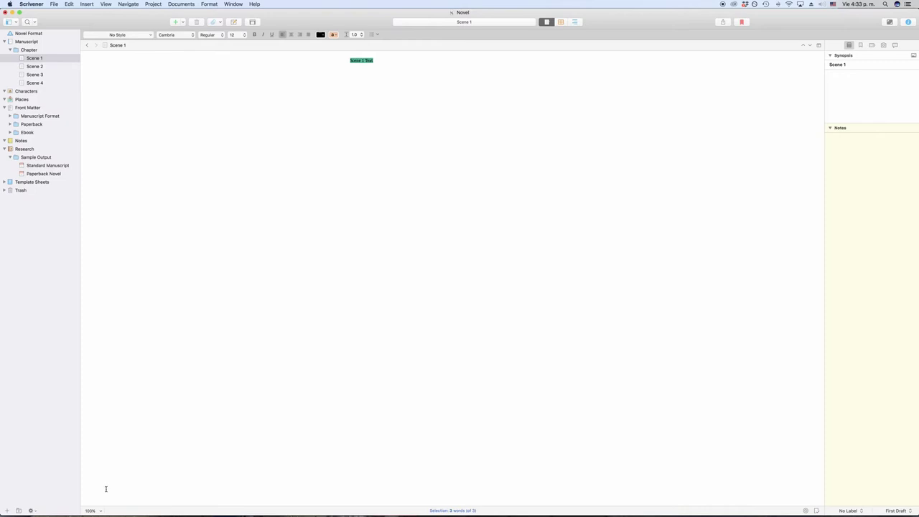
click(92, 510)
click(94, 447)
click(355, 78)
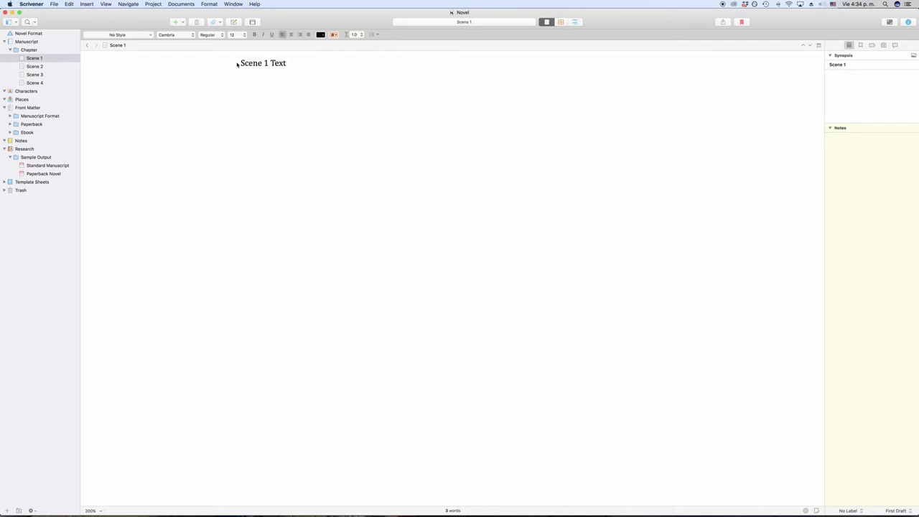
click(34, 58)
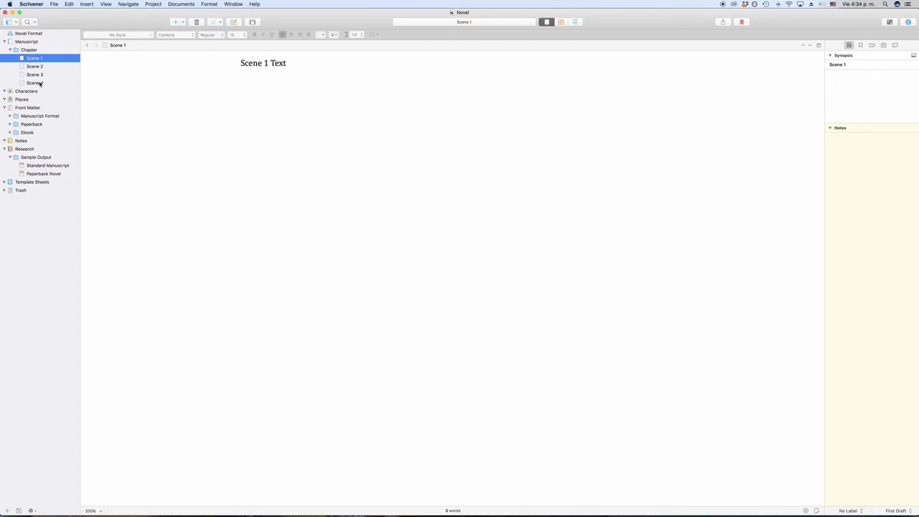
Show Scenes 1–4 together and append 'Another line.' to Scene 1 and Scene 2
shift+click(39, 83)
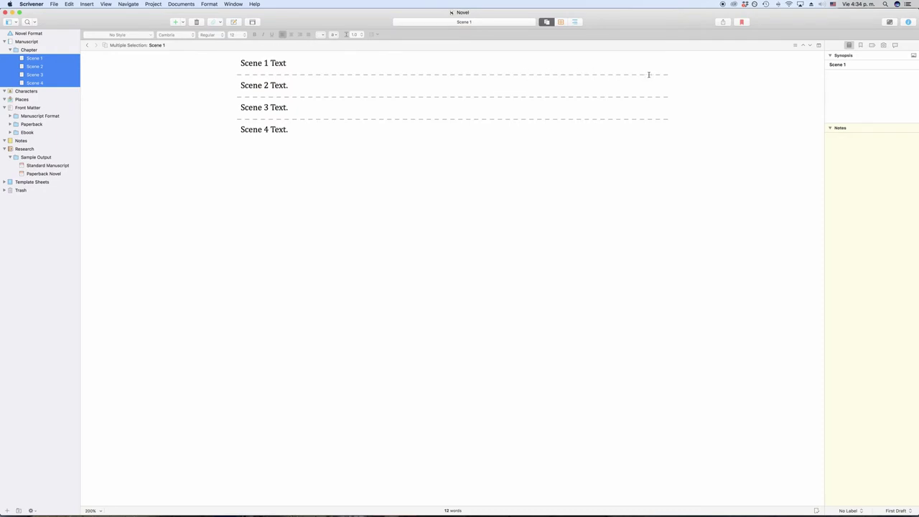
click(305, 91)
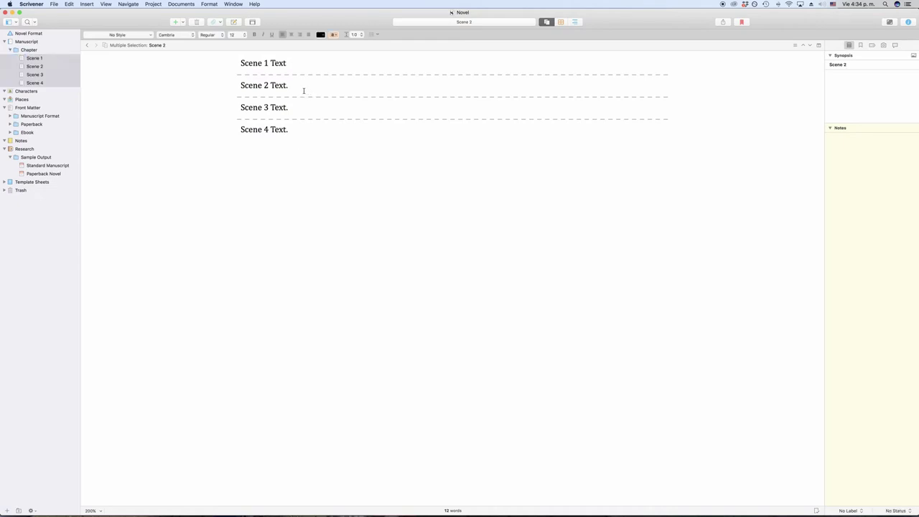
click(301, 65)
click(302, 65)
text(Another line.)
click(311, 85)
text(Another line)
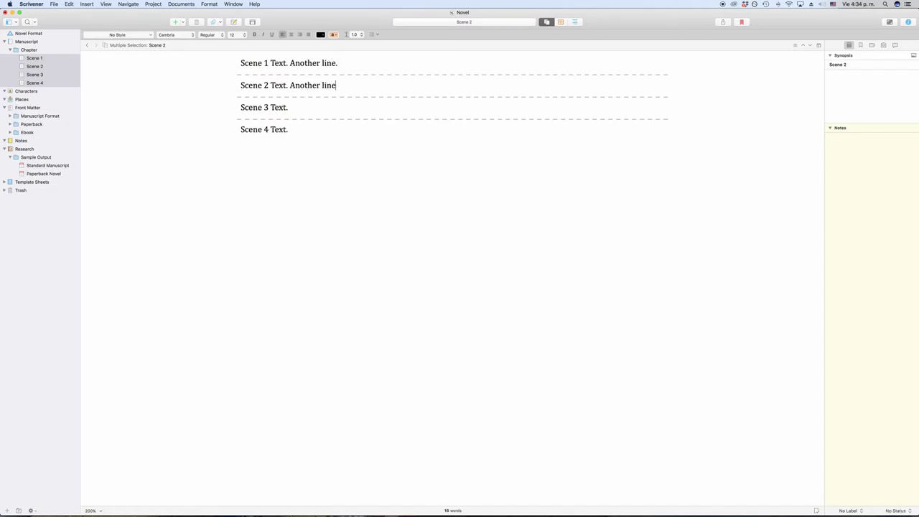
text(.)
click(795, 45)
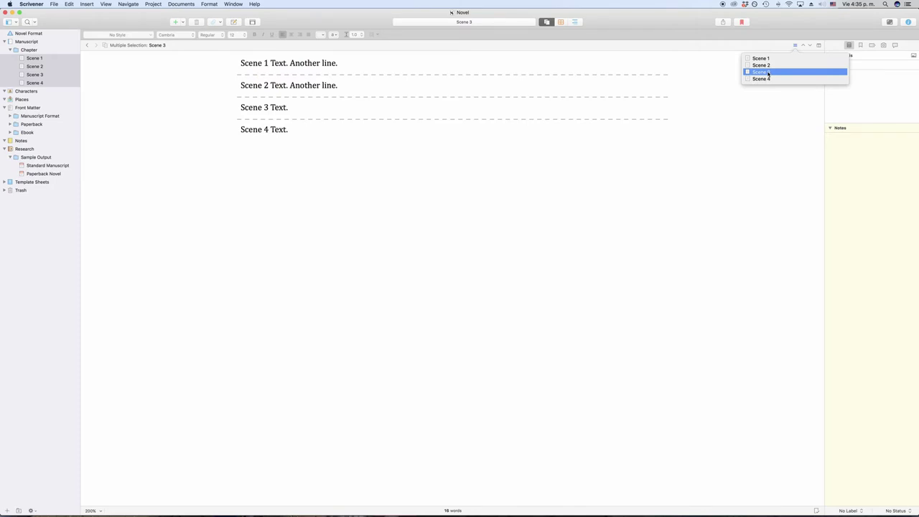
click(796, 45)
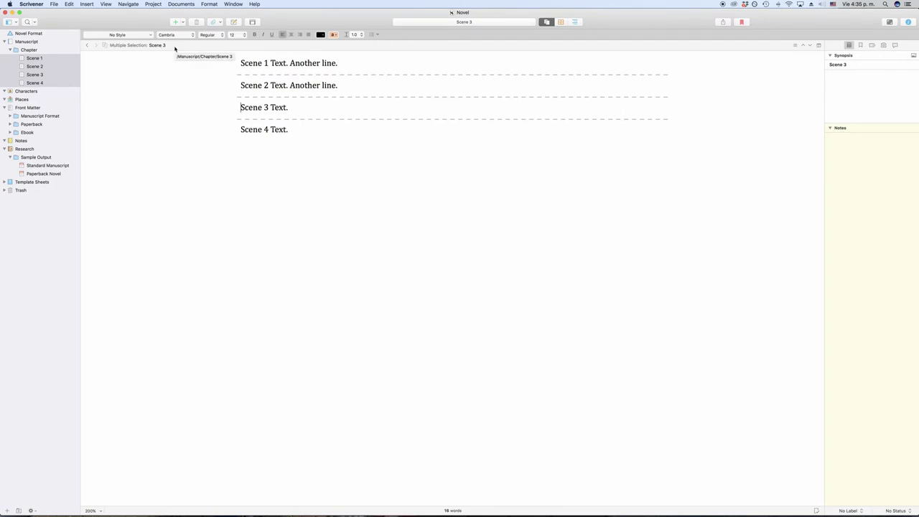
click(169, 45)
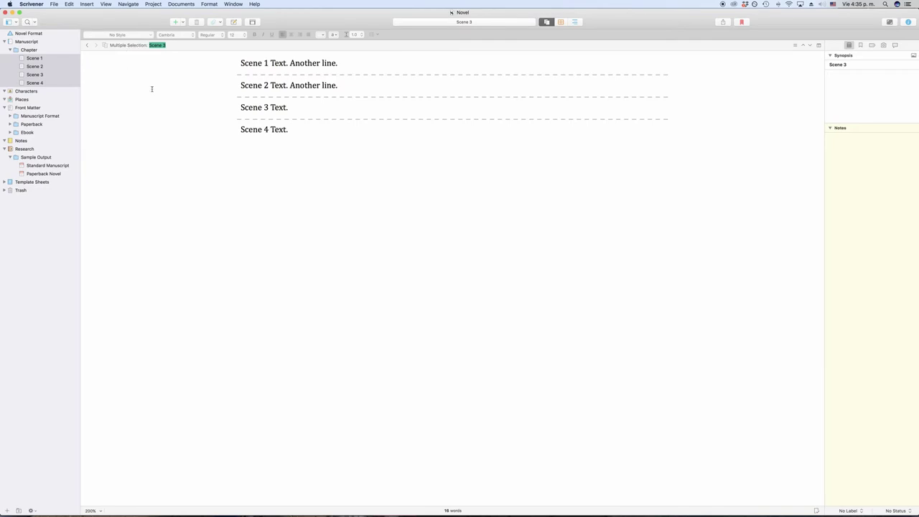
click(299, 110)
click(164, 46)
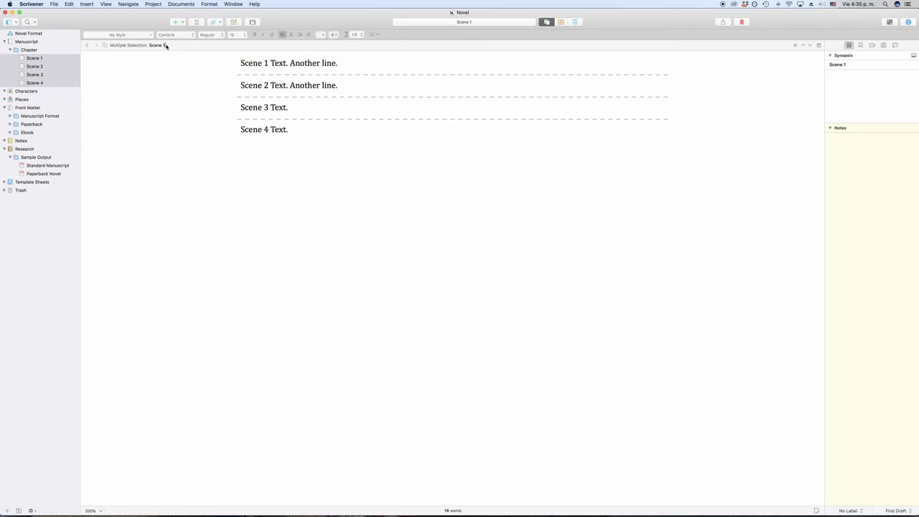
click(347, 66)
click(58, 62)
click(58, 62)
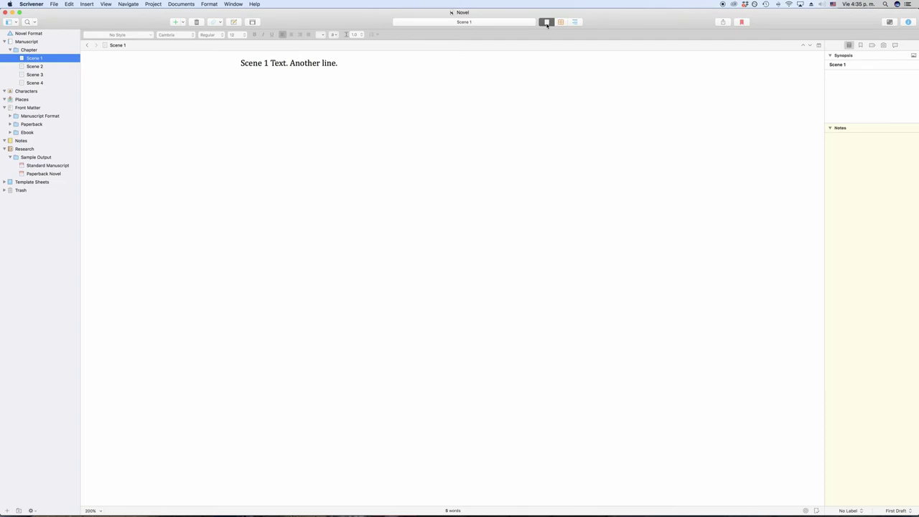
shift+click(32, 86)
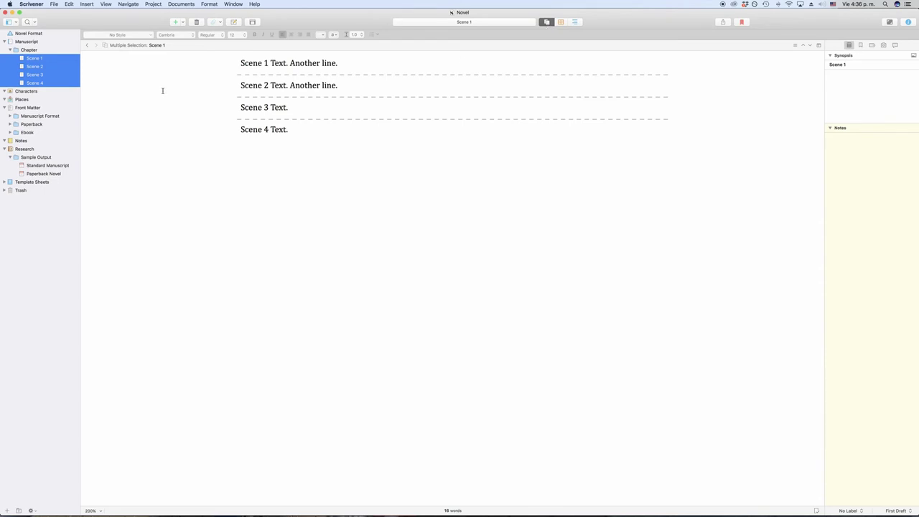
Pick Scenes 1, 3 and 4, then open the Chapter folder showing all four scenes
click(45, 58)
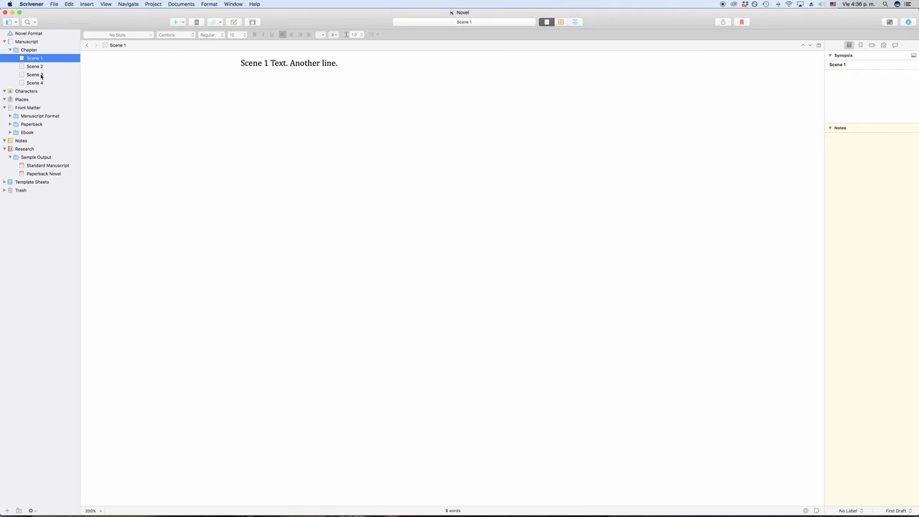
super+click(41, 76)
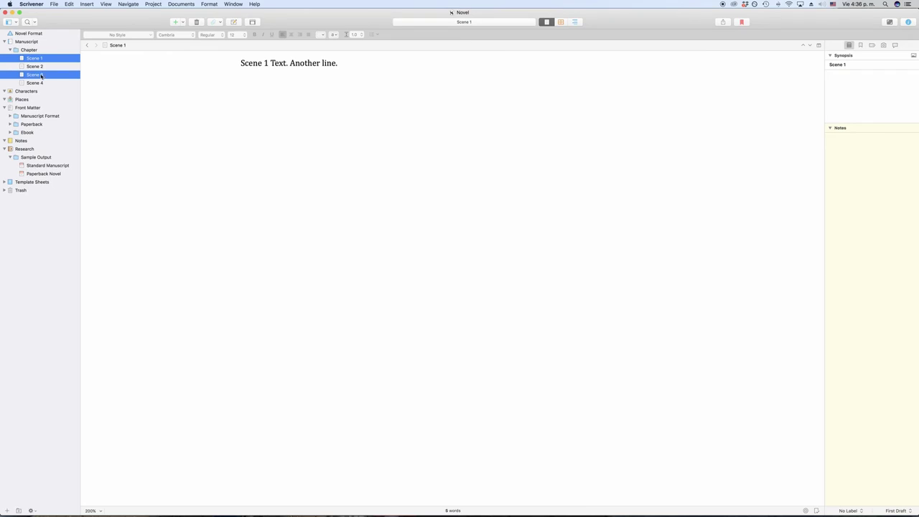
super+click(40, 83)
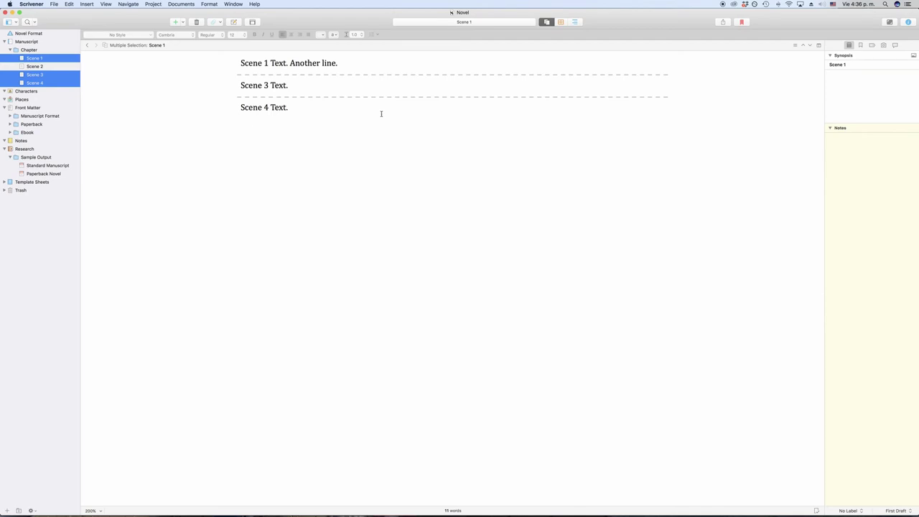
click(36, 50)
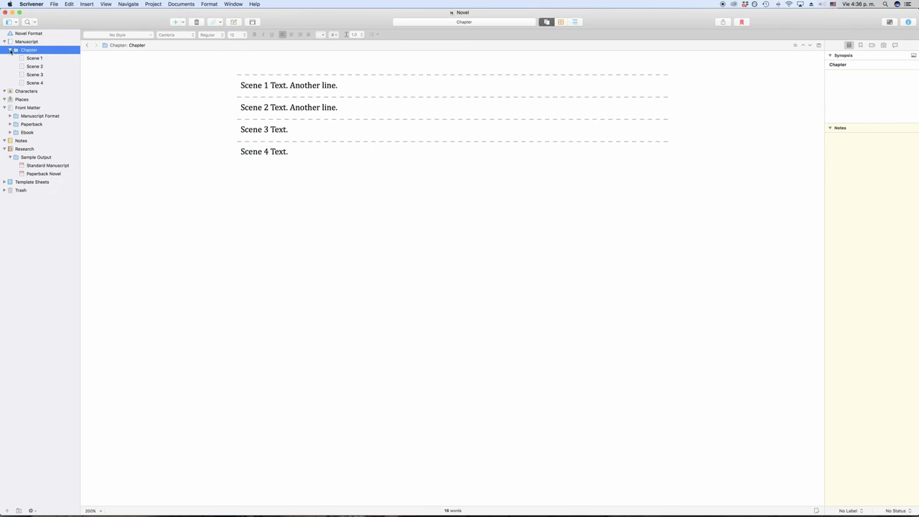
Give the Chapter folder the text 'This is the content of the chapter folder.'
click(10, 50)
click(10, 50)
click(291, 65)
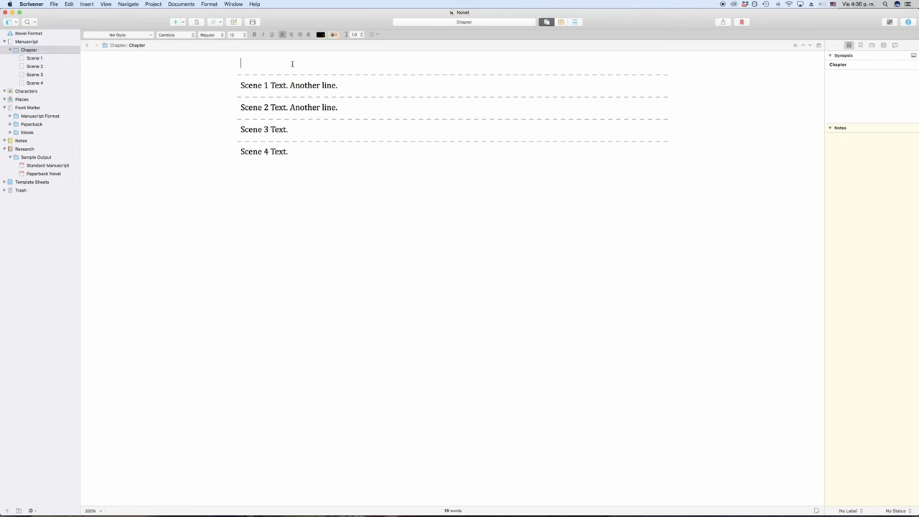
text(This is the content of the chapter folder.)
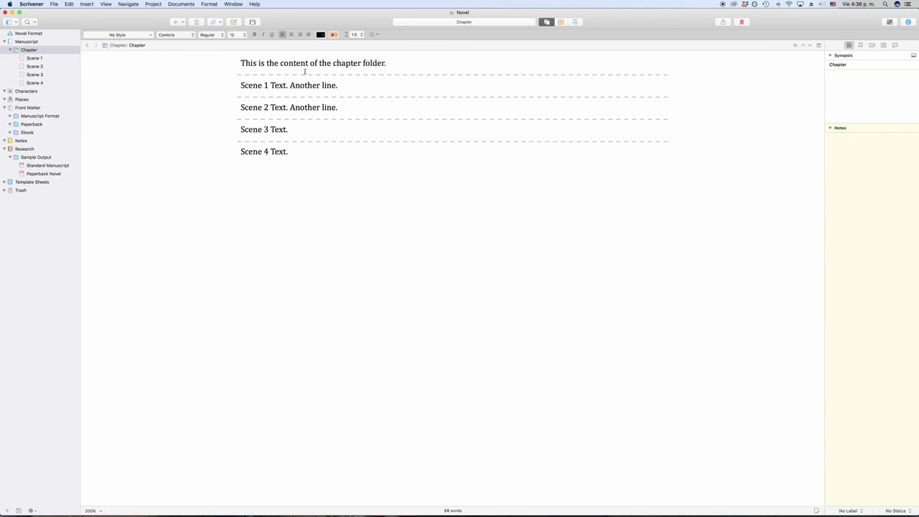
Toggle Scrivenings off and on to compare the chapter text alone and with its scenes
click(546, 22)
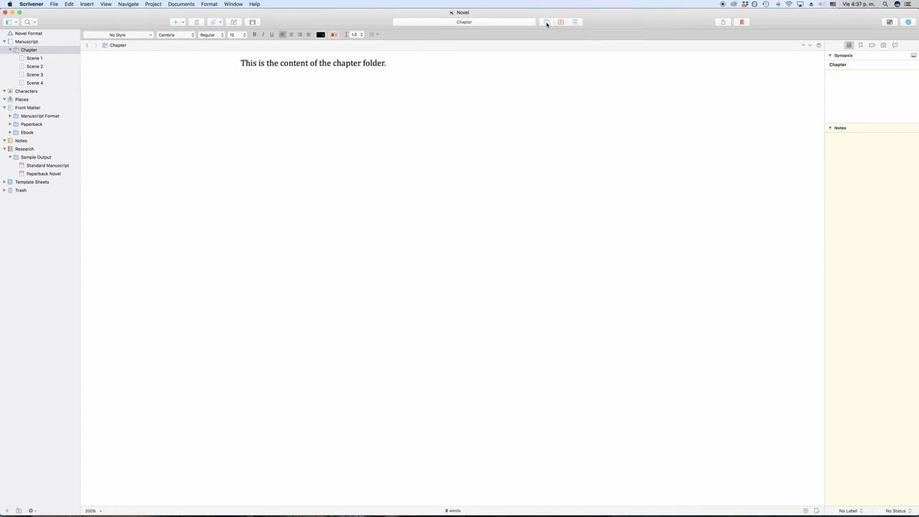
click(547, 22)
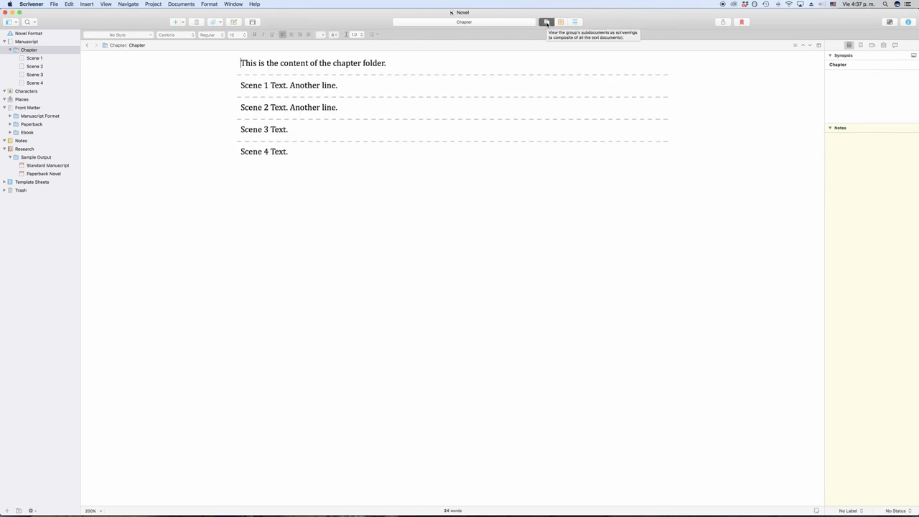
click(546, 23)
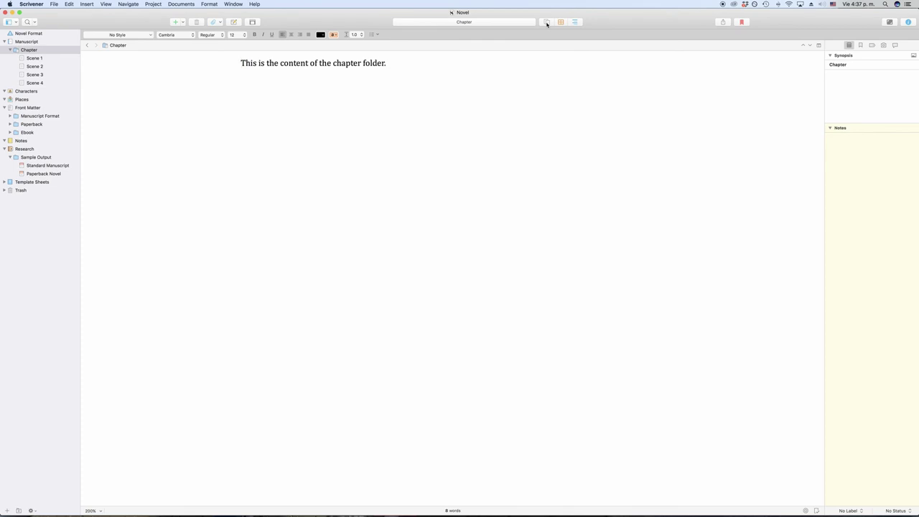
click(547, 22)
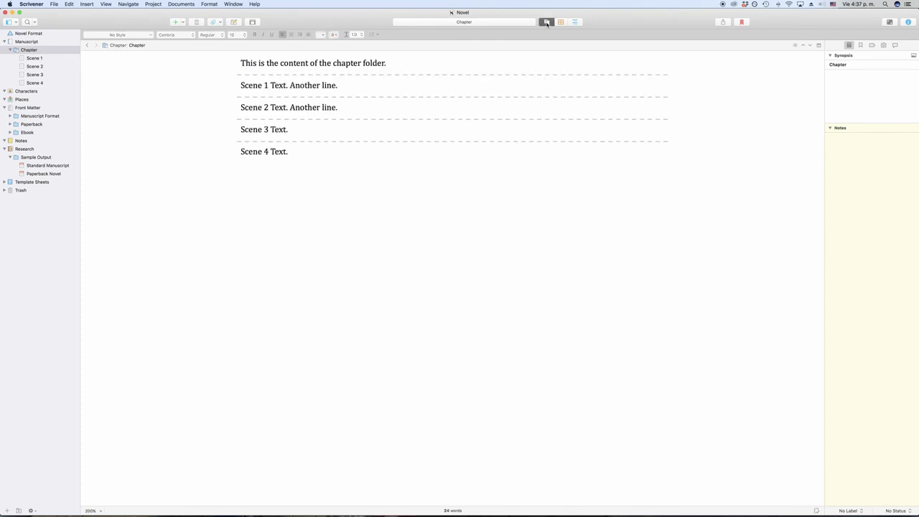
click(241, 63)
drag(241, 63, 335, 152)
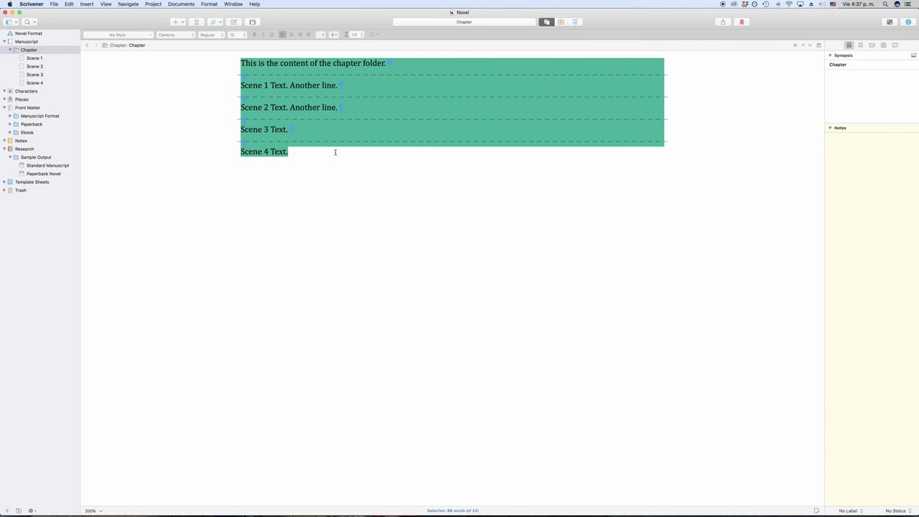
right_click(317, 104)
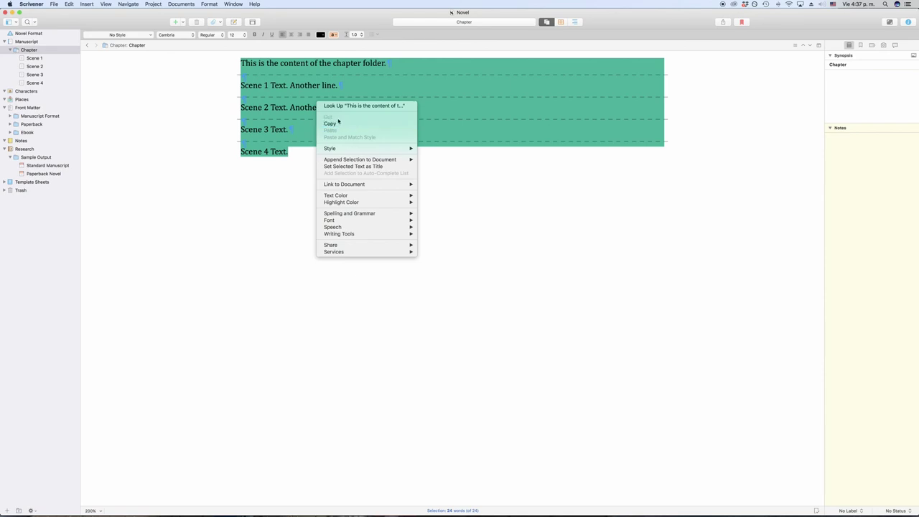
click(336, 124)
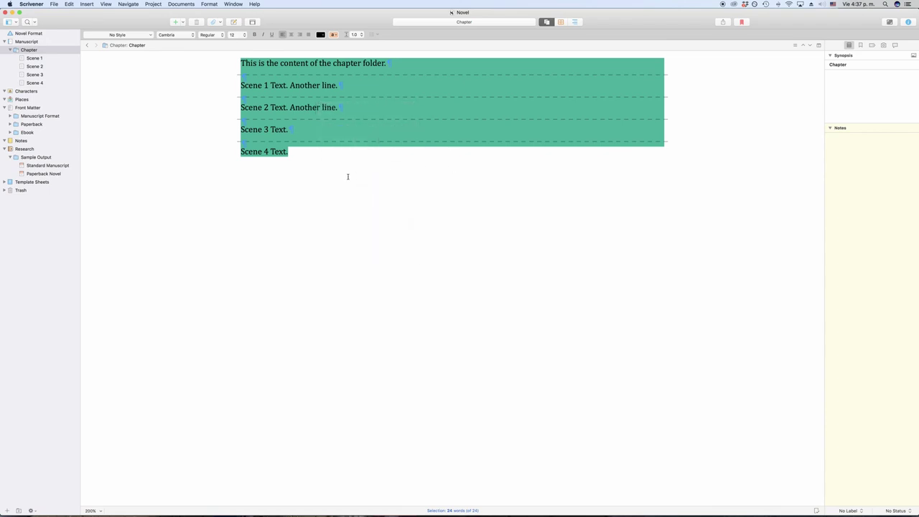
click(352, 177)
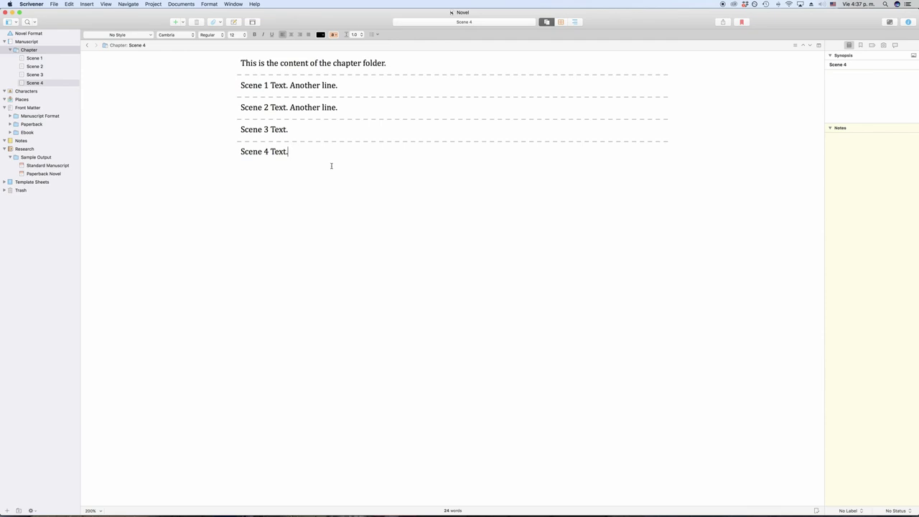
Select Scene 1 through Scene 4 in the Binder and place the caret after Scene 4's text
click(40, 60)
shift+click(40, 84)
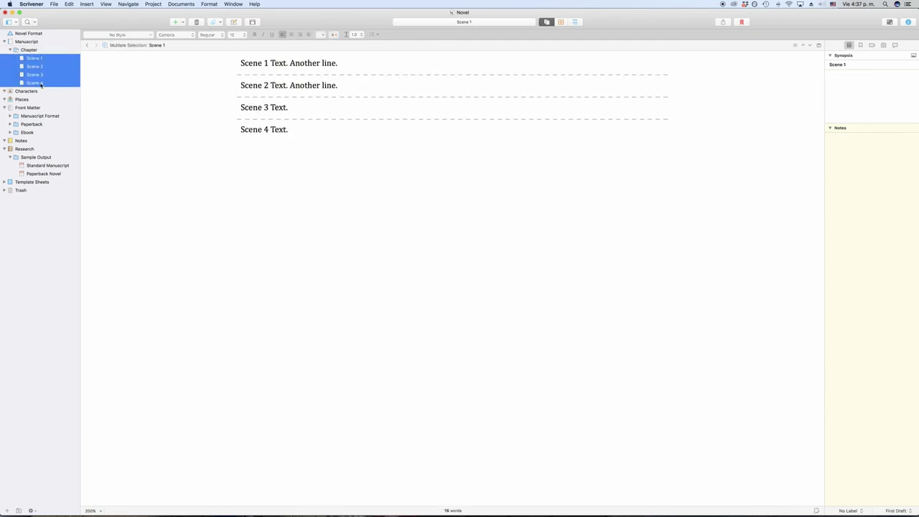
drag(22, 61, 52, 53)
click(325, 204)
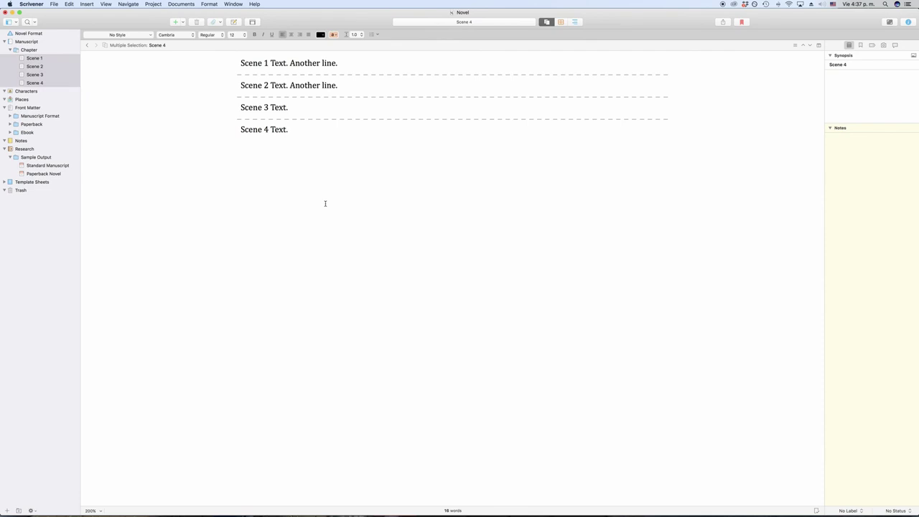